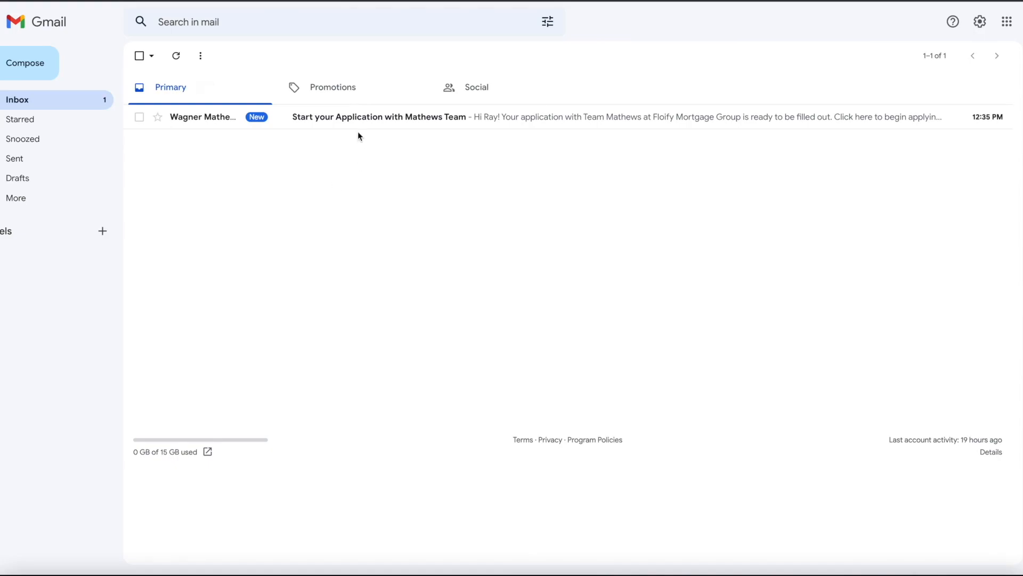
# Open the email inviting the borrower to start the application and follow its link to begin applying
pyautogui.click(367, 126)
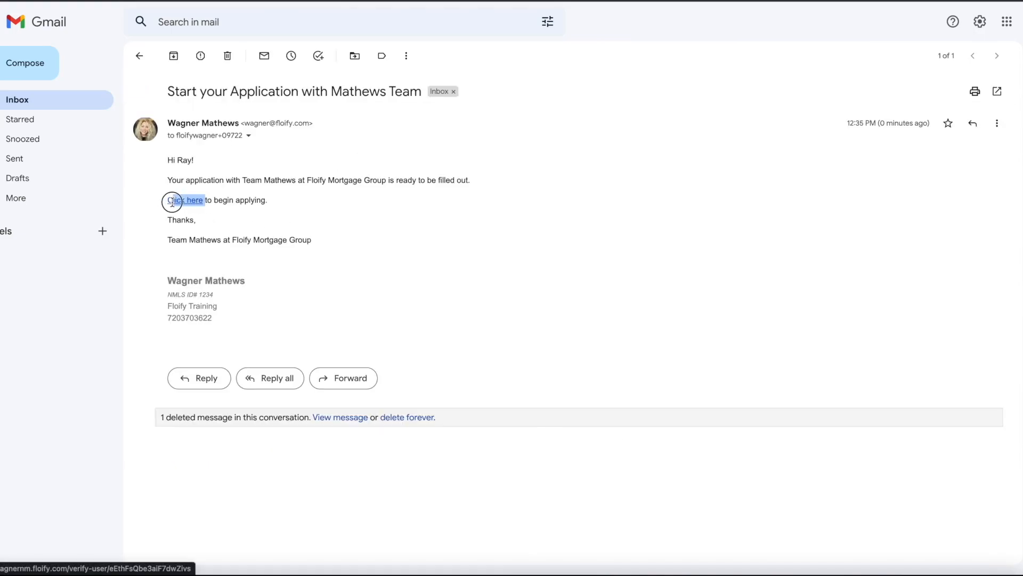
pyautogui.moveTo(206, 201); pyautogui.dragTo(169, 206)
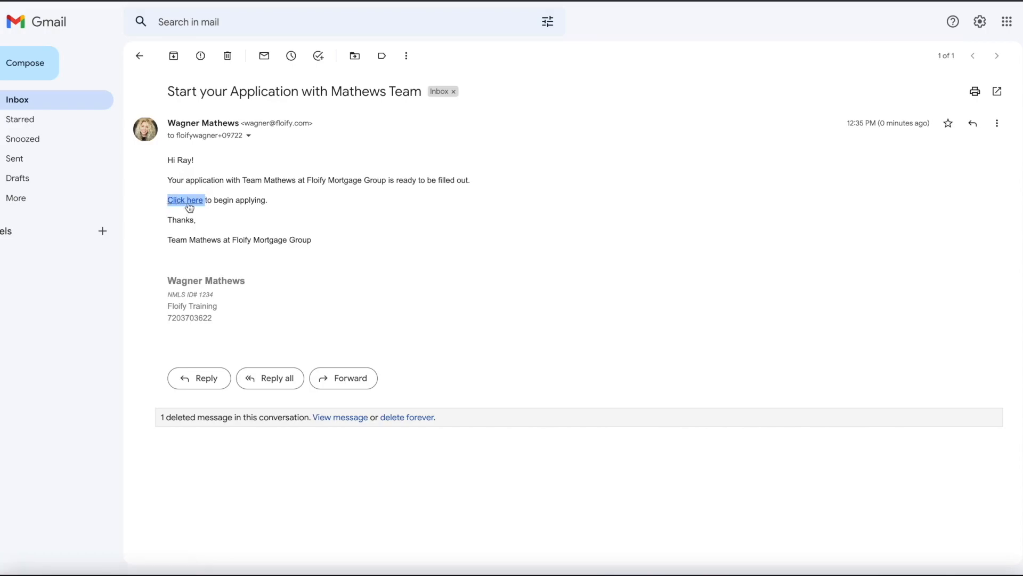
pyautogui.click(188, 202)
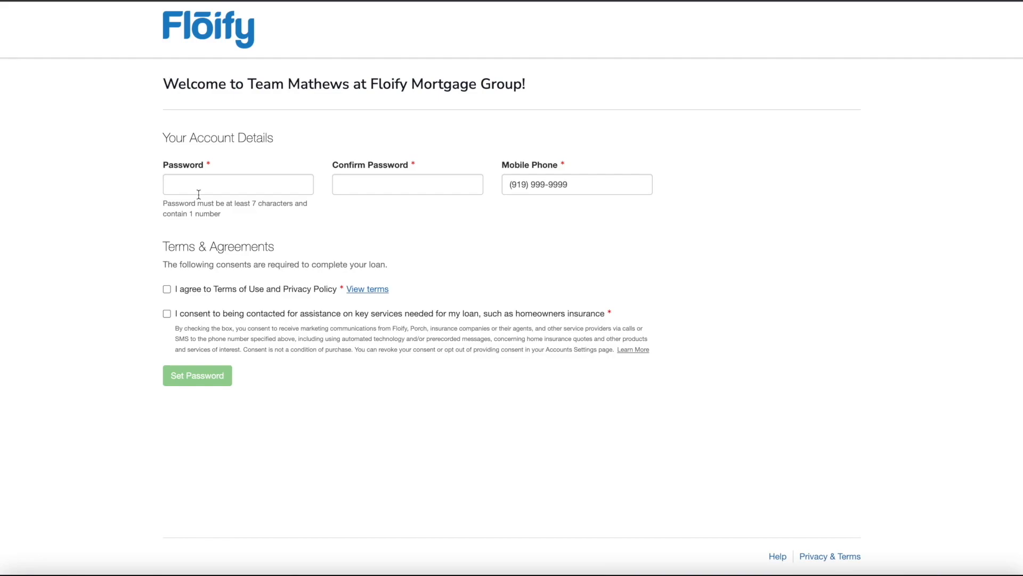
# Enter and confirm the account password, accept the terms of use and contact consent, and submit the account details
pyautogui.click(199, 184)
pyautogui.write('pas••••')
pyautogui.press('Tab')
pyautogui.write('•••••••')
pyautogui.click(462, 251)
pyautogui.click(166, 289)
pyautogui.click(167, 314)
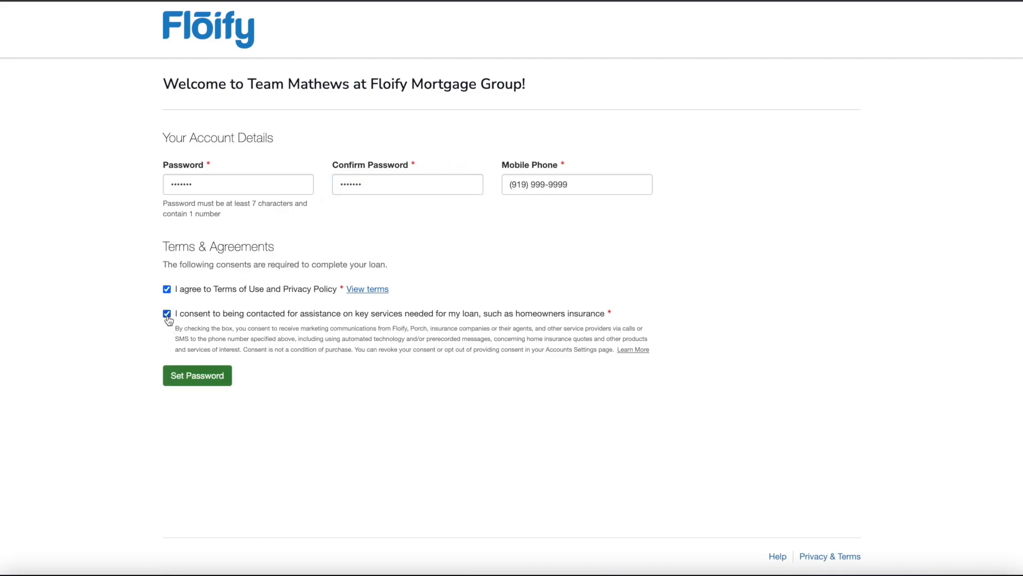
pyautogui.click(199, 381)
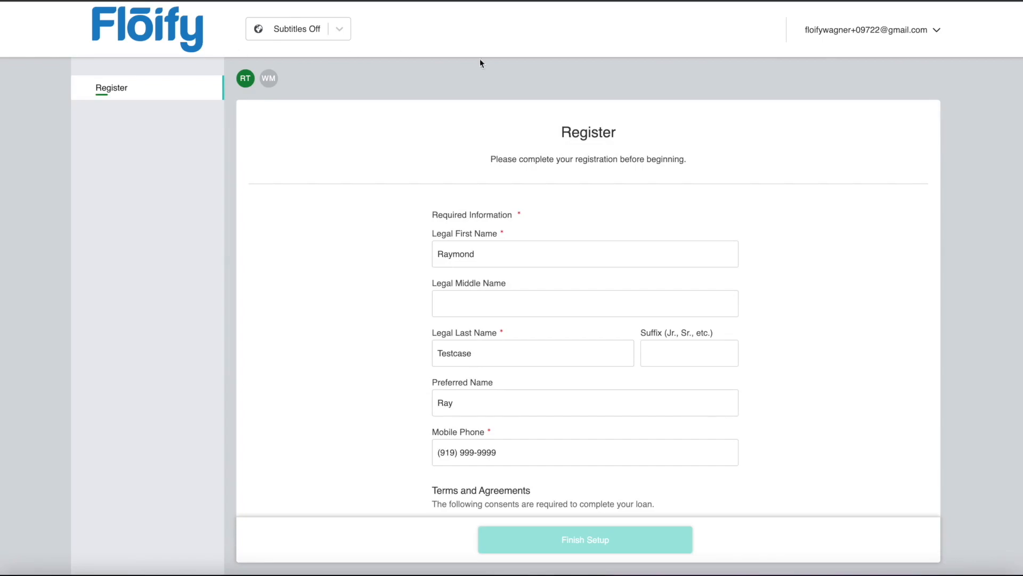
# Complete the registration by consenting to do business electronically and answering Yes to text updates from the lender
pyautogui.scroll(-2, 762, 224)
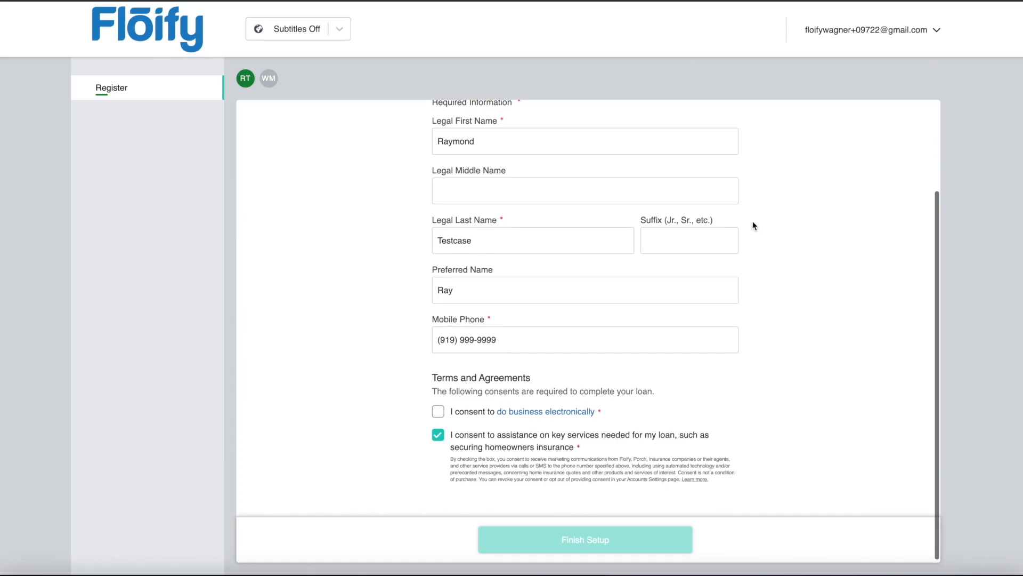
pyautogui.click(438, 412)
pyautogui.scroll(-2, 439, 412)
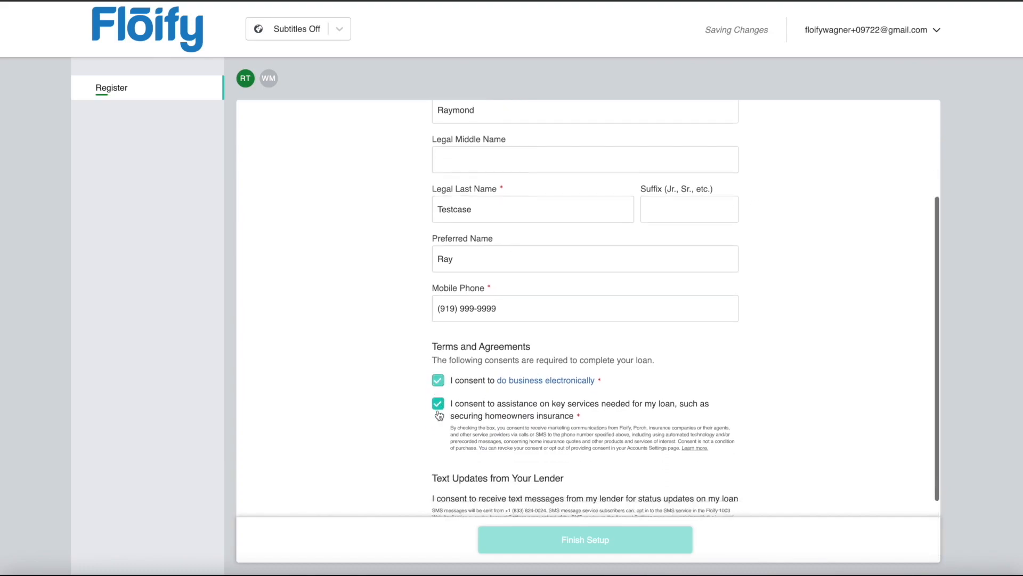
pyautogui.moveTo(433, 387); pyautogui.dragTo(568, 388)
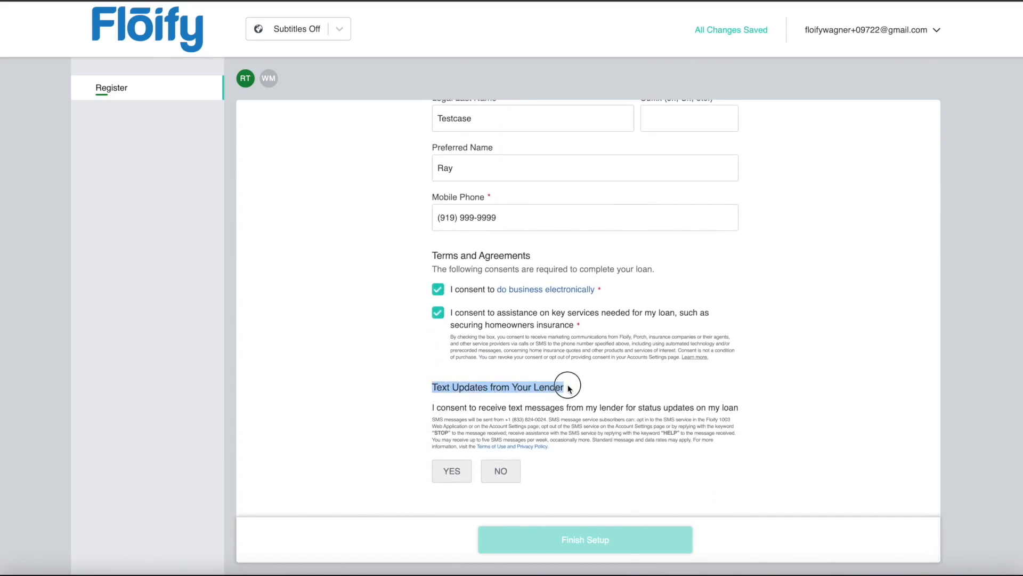
pyautogui.click(451, 475)
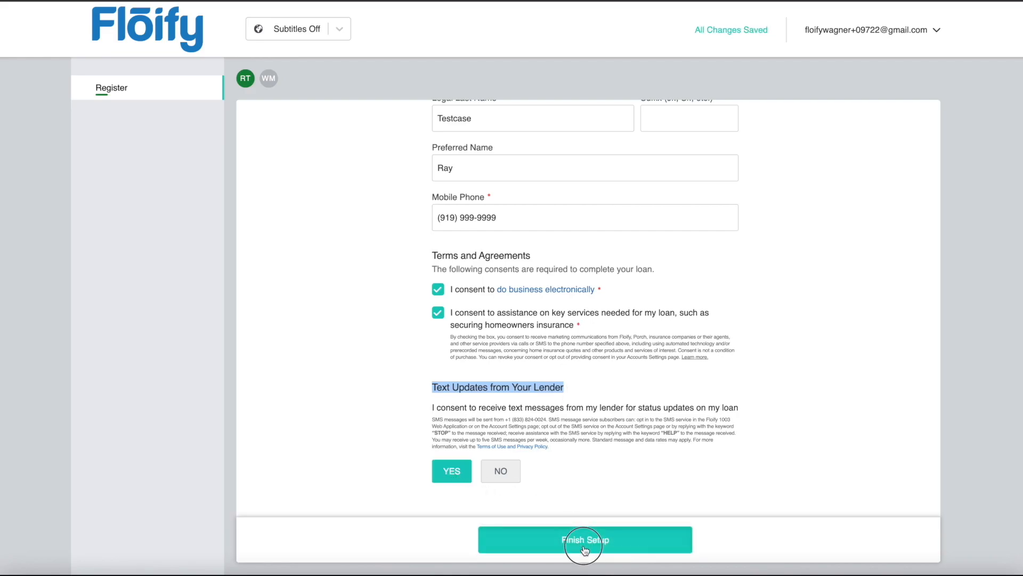
pyautogui.click(517, 543)
# Start the About You section and check the available subtitle languages without changing the setting
pyautogui.click(584, 405)
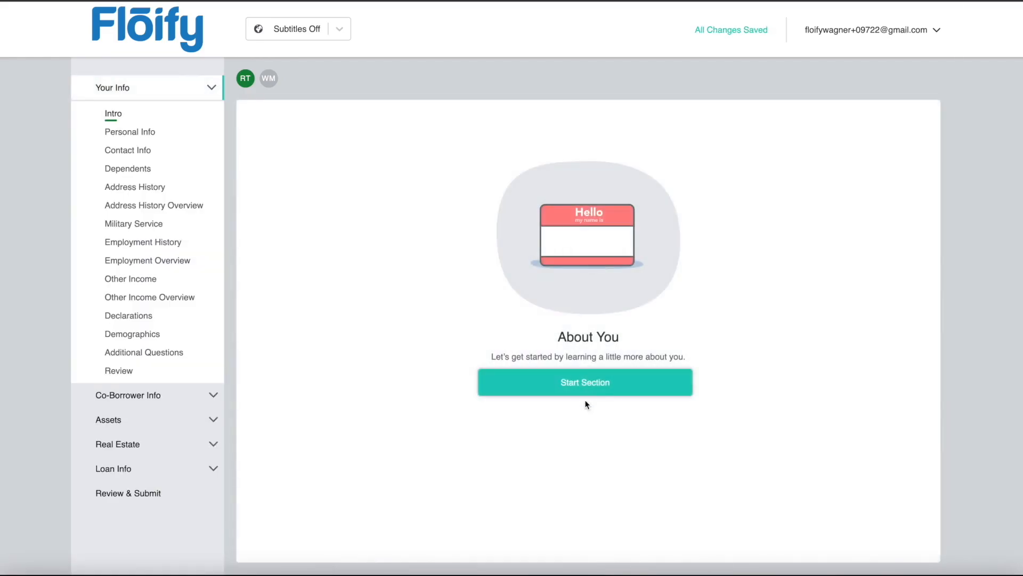
pyautogui.click(585, 395)
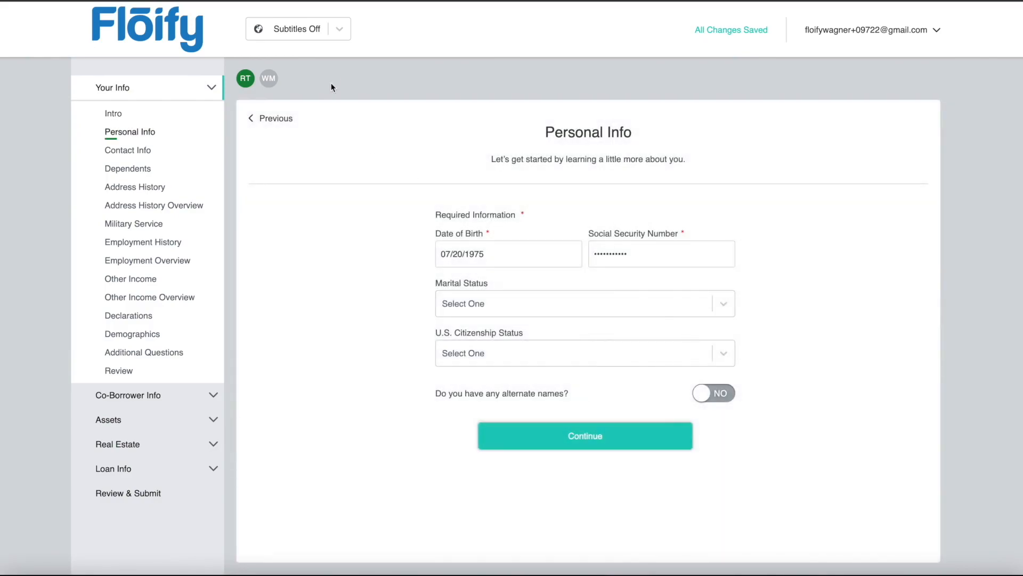
pyautogui.click(339, 29)
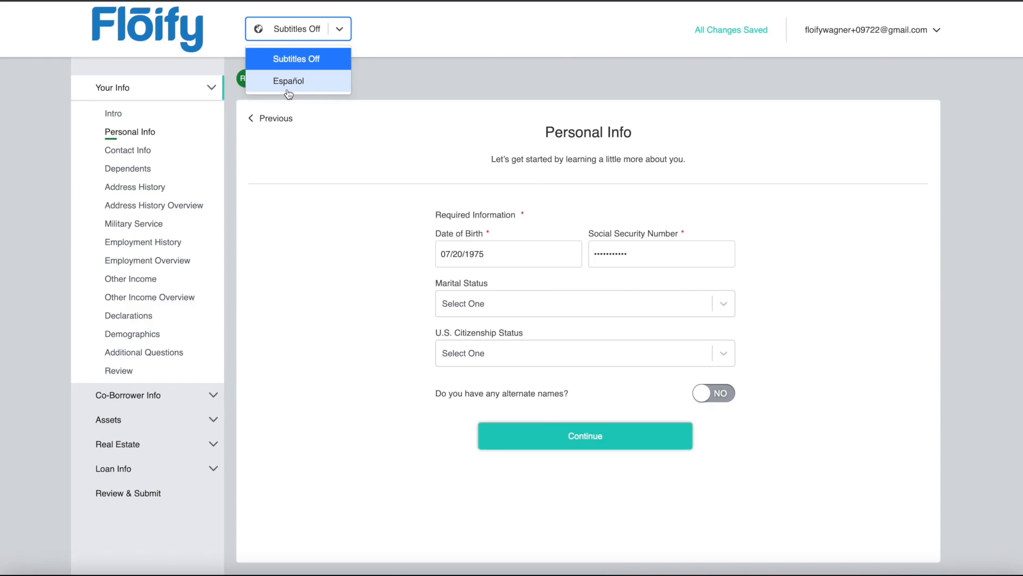
pyautogui.click(542, 199)
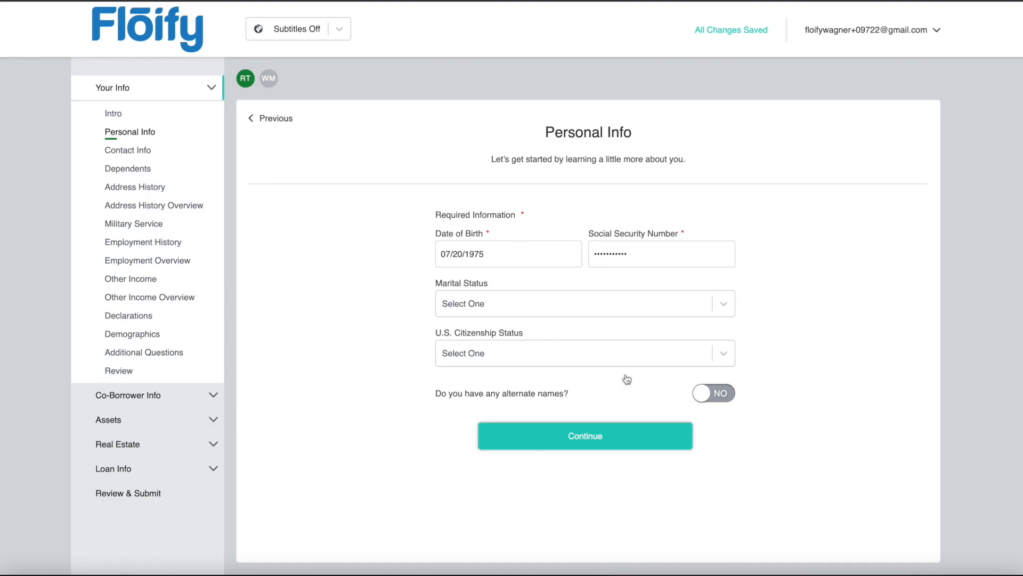
# Continue past Personal Info and view the introductions of the Assets and Real Estate sections
pyautogui.click(589, 446)
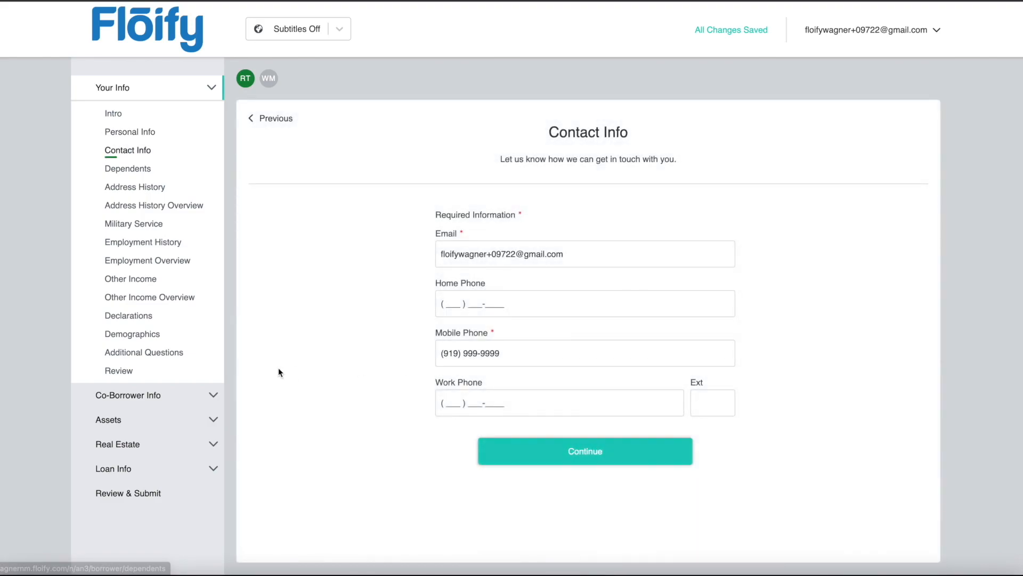
pyautogui.click(108, 420)
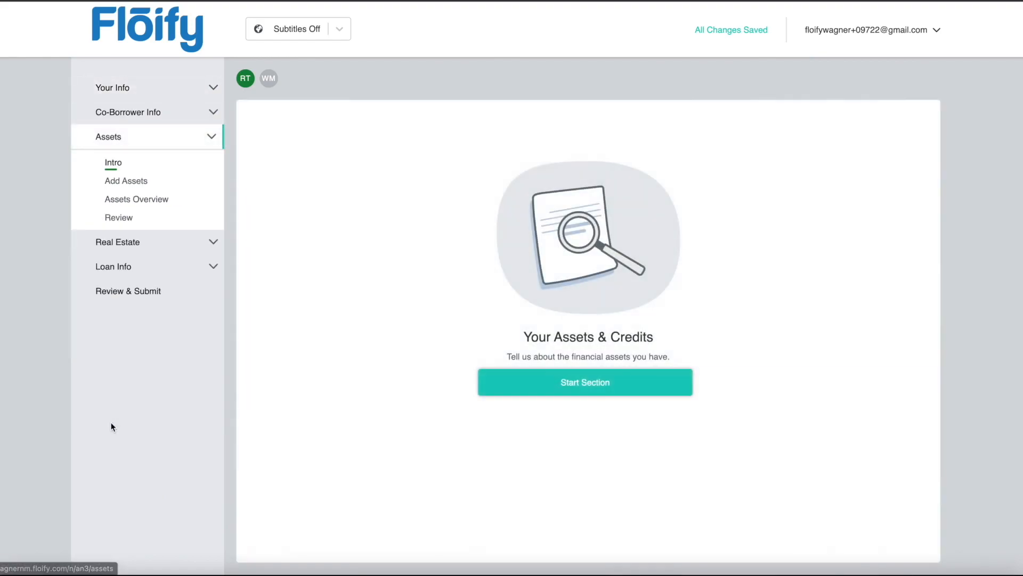
pyautogui.click(117, 244)
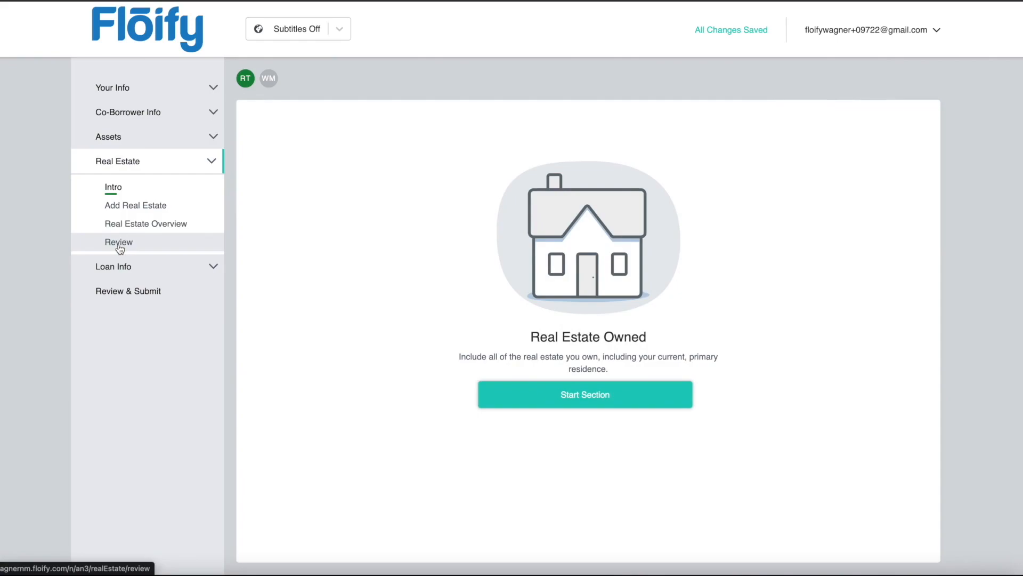
# In Address History, fill in the borrower's current address from the suggestions with move-in date 09/2008 and continue
pyautogui.click(113, 92)
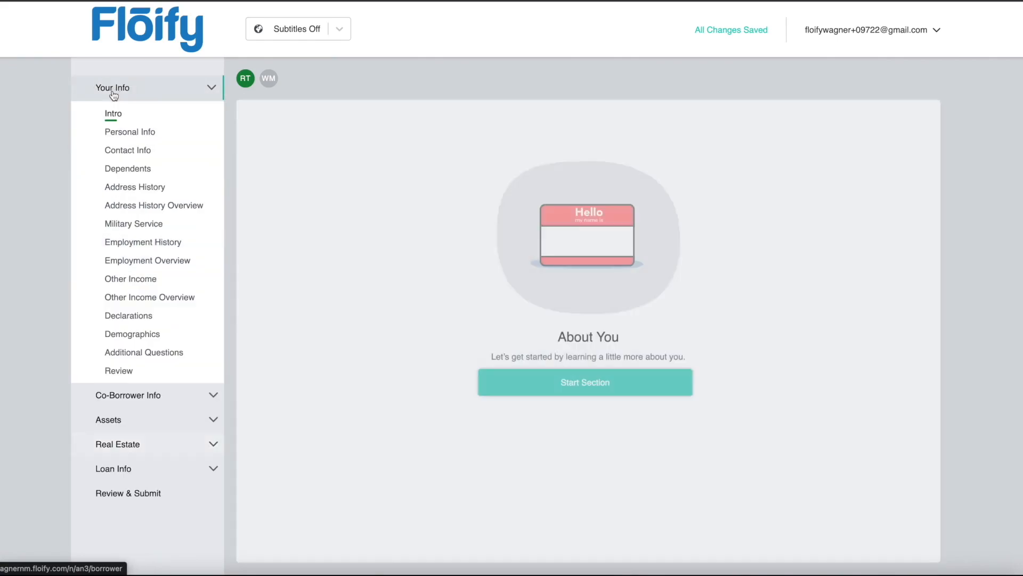
pyautogui.click(129, 195)
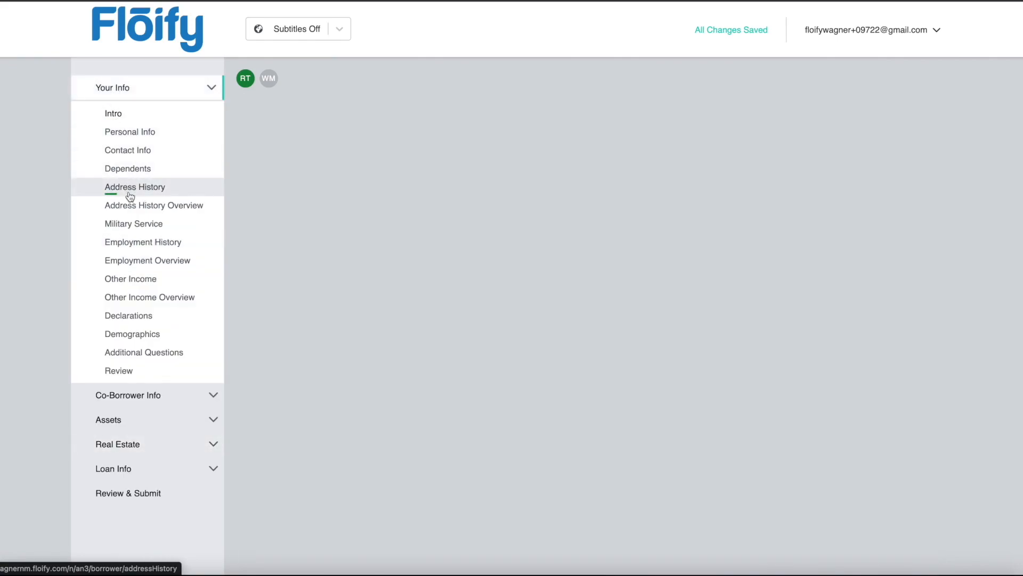
pyautogui.click(506, 217)
pyautogui.write('4657')
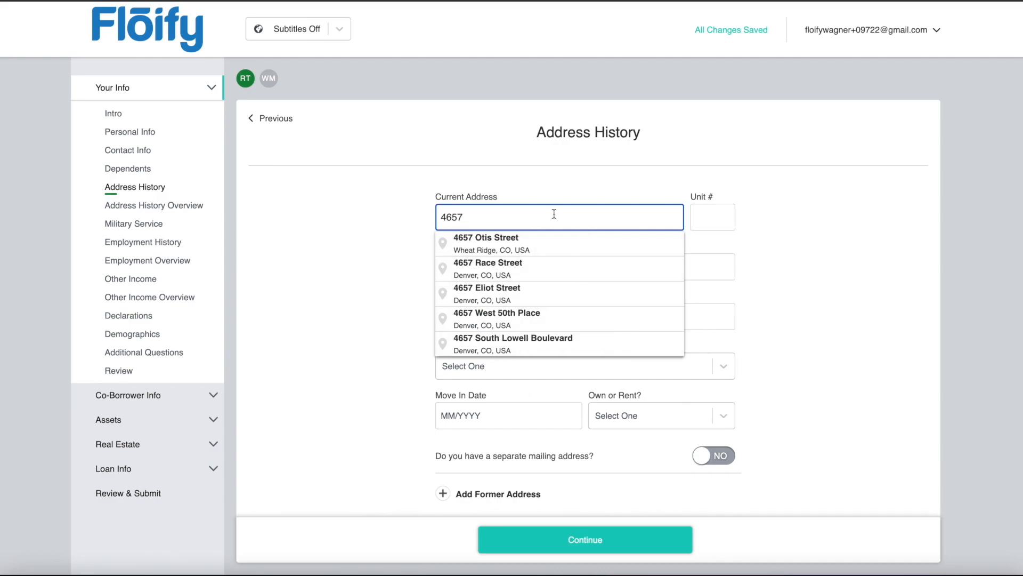
pyautogui.click(525, 268)
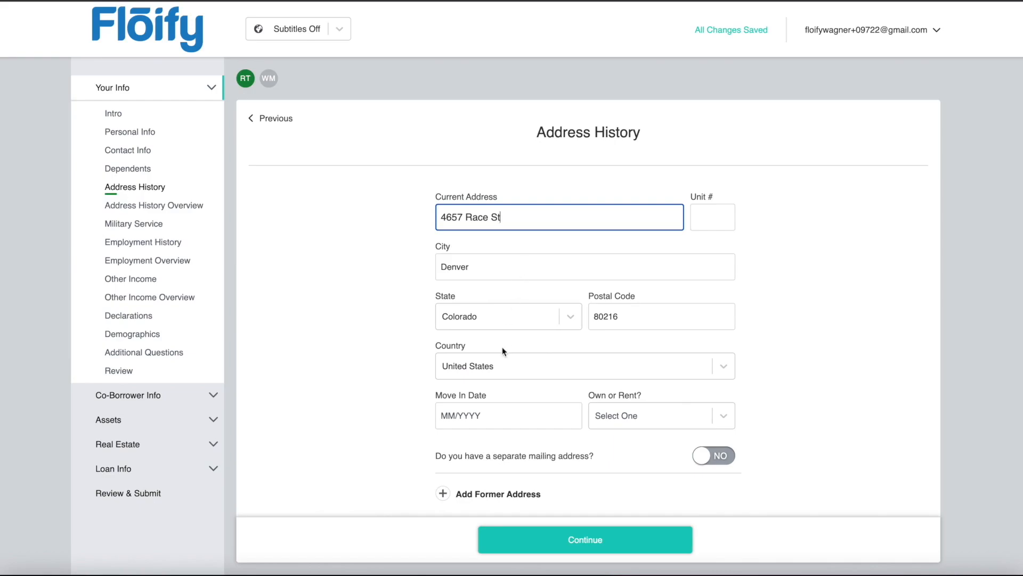
pyautogui.click(448, 413)
pyautogui.write('09/2008')
pyautogui.click(595, 547)
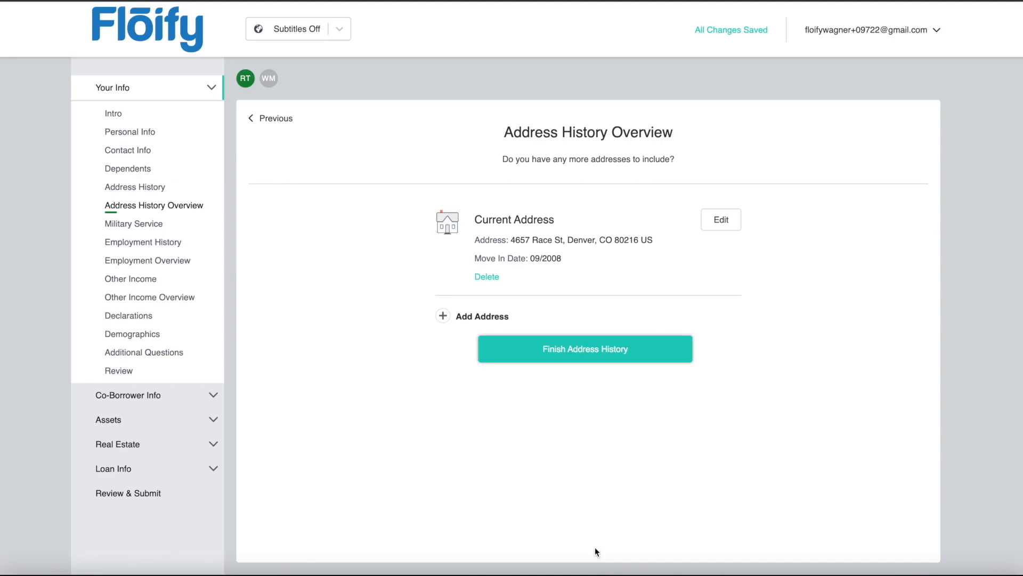
# Answer Yes to the solar panels question in Additional Questions and continue to the section review
pyautogui.click(146, 357)
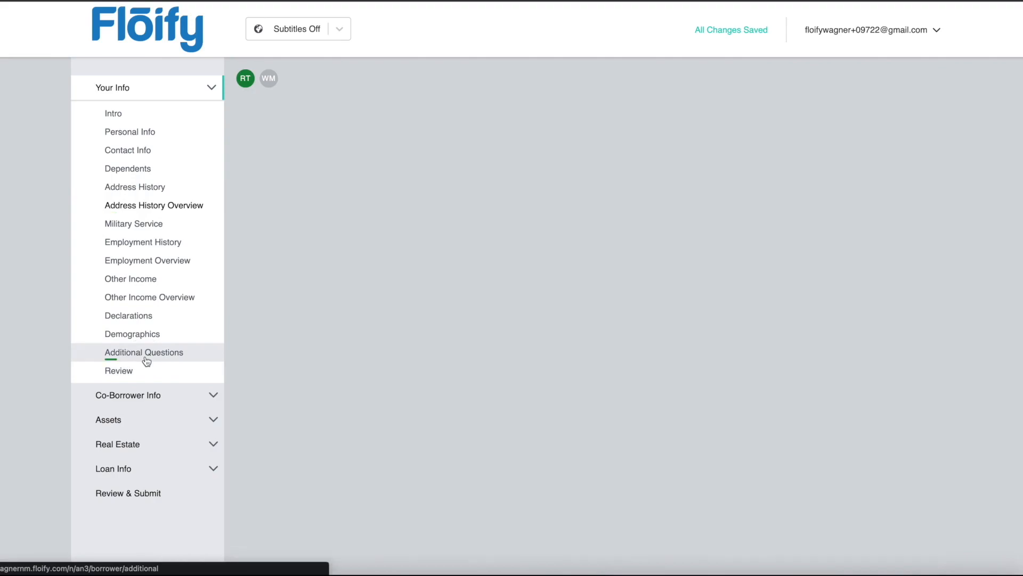
pyautogui.click(523, 137)
pyautogui.moveTo(523, 137); pyautogui.dragTo(667, 138)
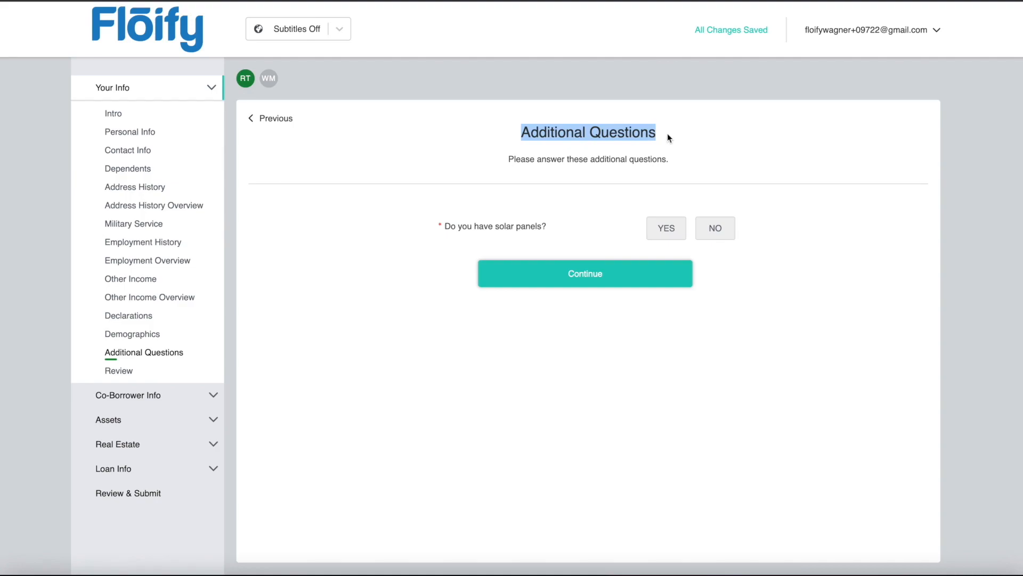
pyautogui.click(670, 238)
pyautogui.click(590, 279)
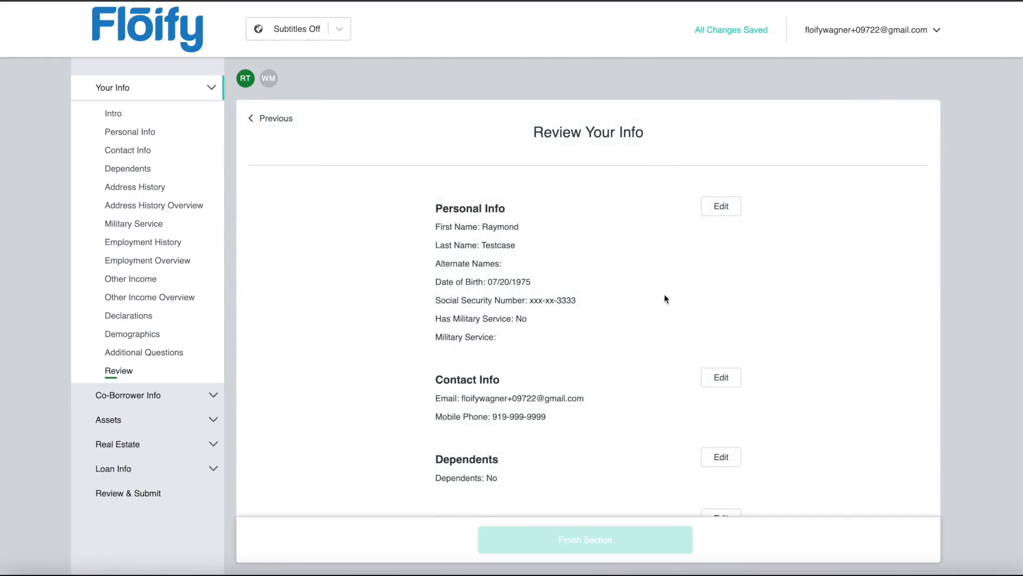
# Set the missing ethnicity, race and sex answers to "Do not wish to provide" and finish the Your Info section
pyautogui.scroll(-3, 664, 296)
pyautogui.scroll(-6, 665, 295)
pyautogui.scroll(-4, 665, 298)
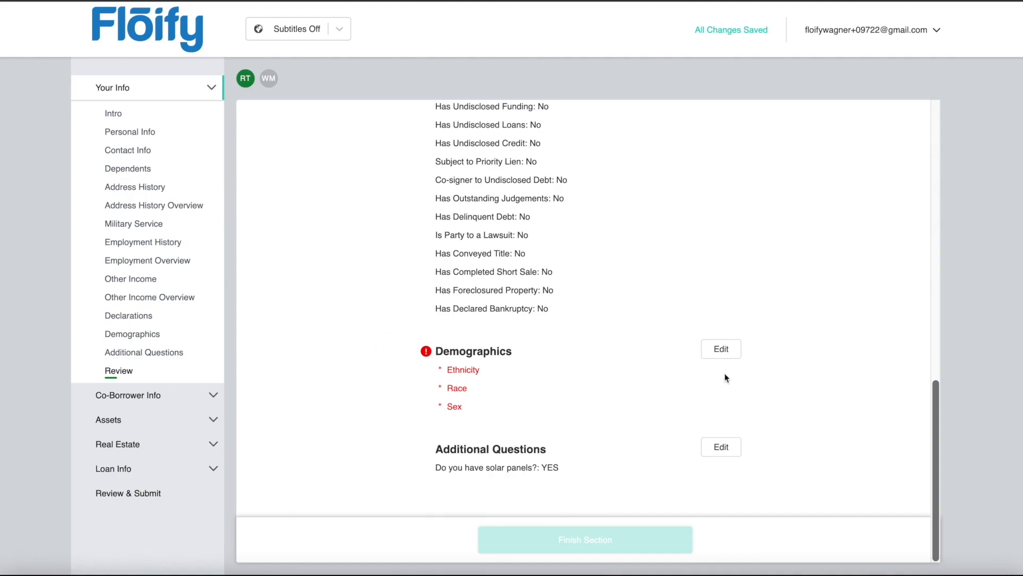
pyautogui.click(722, 352)
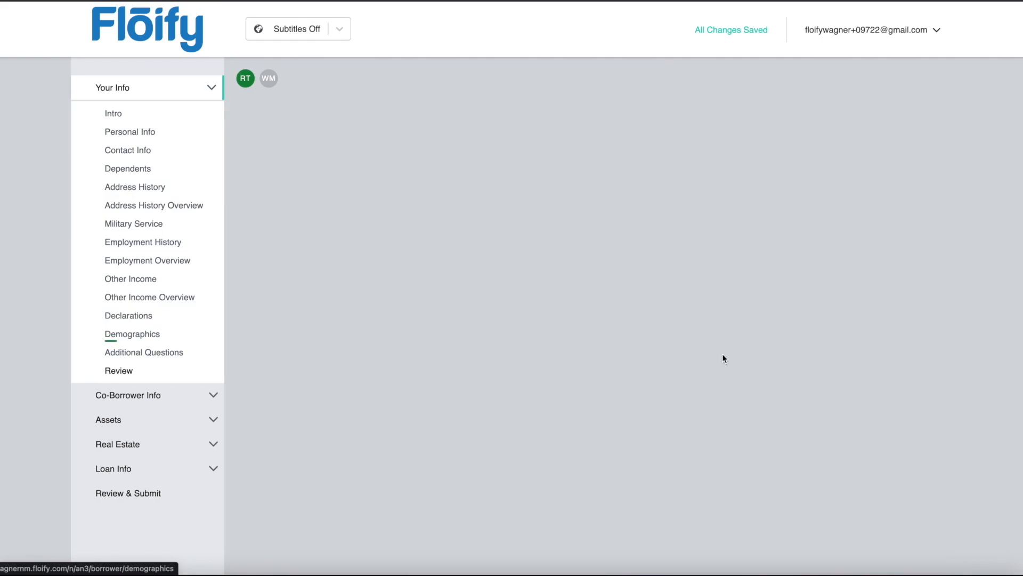
pyautogui.click(550, 237)
pyautogui.click(551, 314)
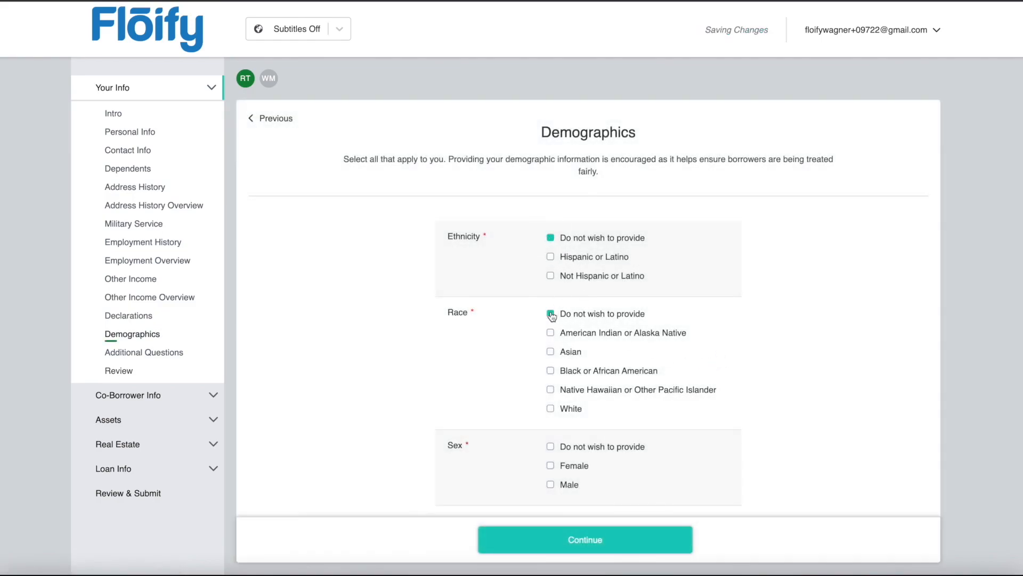
pyautogui.click(551, 446)
pyautogui.click(585, 540)
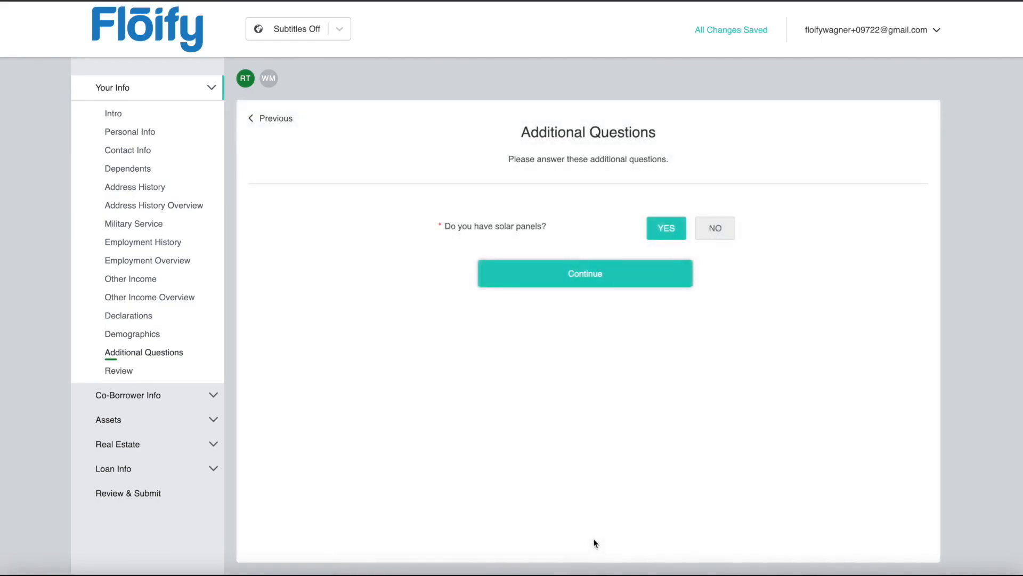
pyautogui.click(214, 367)
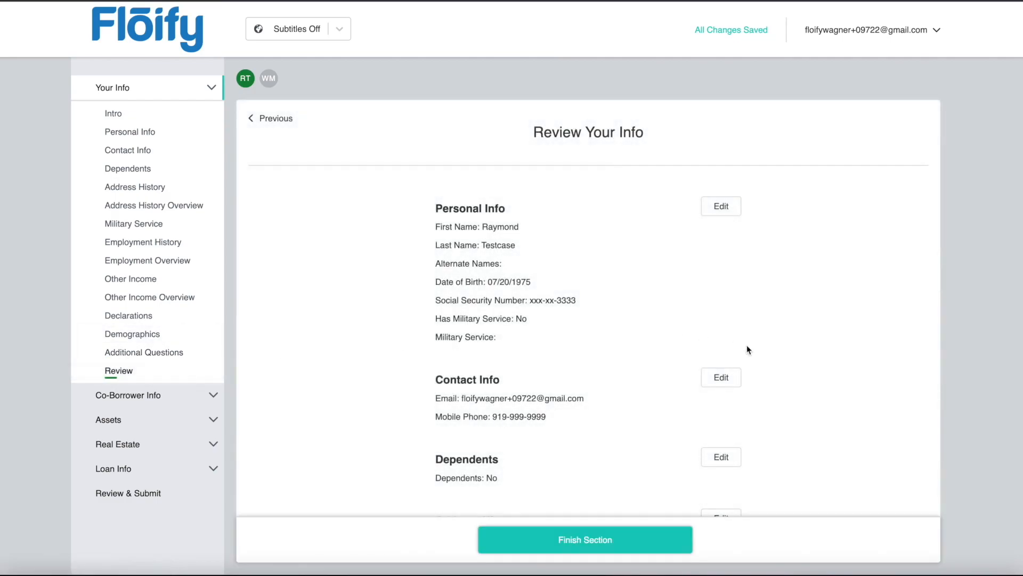
pyautogui.click(585, 539)
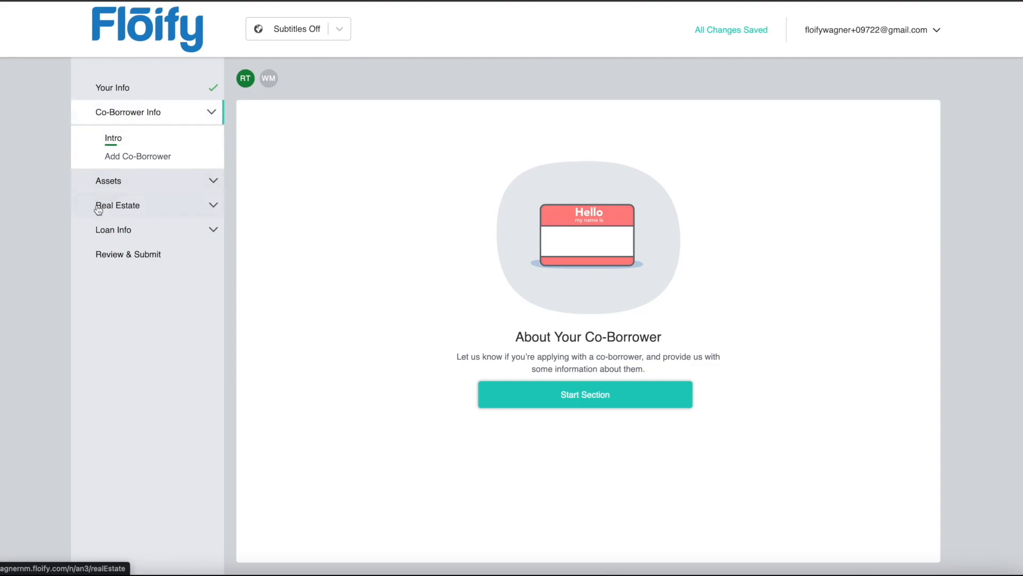
# Start the Loan Info section and choose Refinance as the loan purpose
pyautogui.click(114, 239)
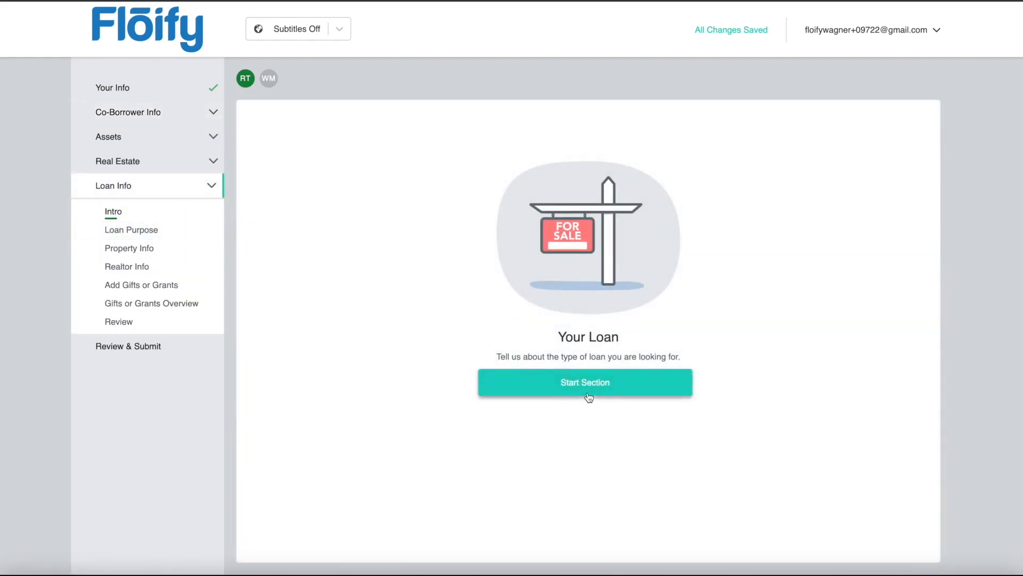
pyautogui.click(588, 392)
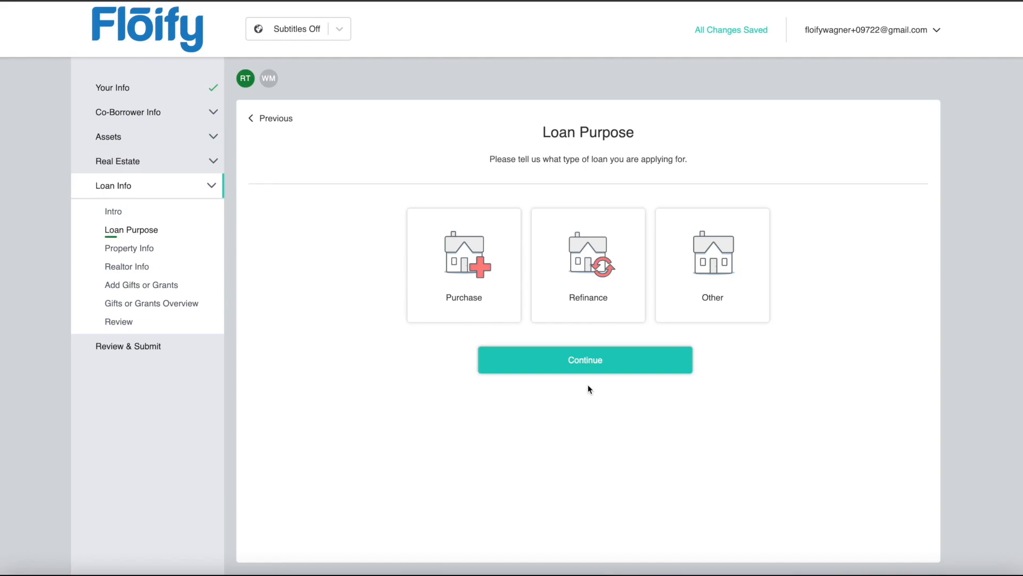
pyautogui.click(589, 309)
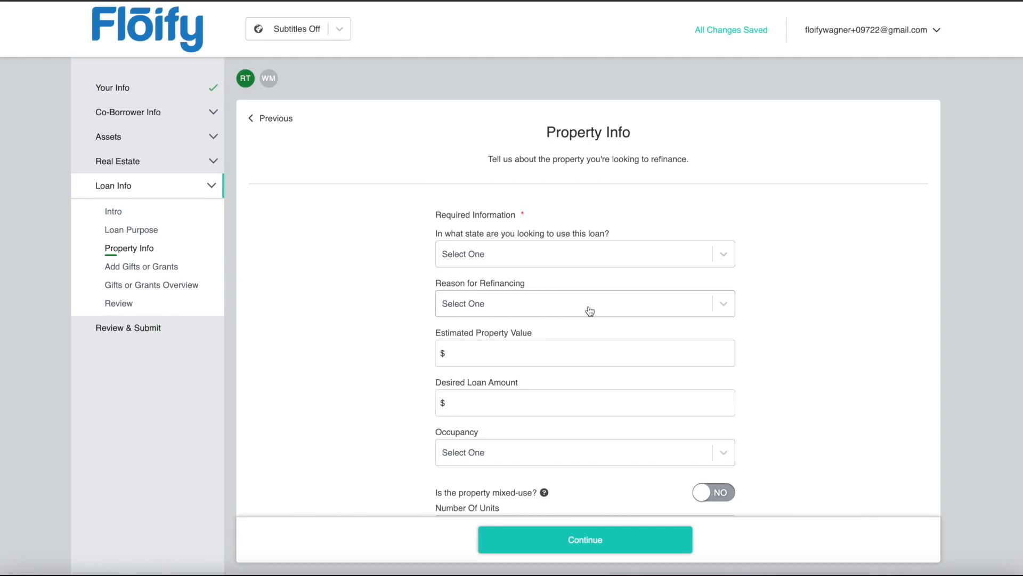
# Set the state for the loan to Colorado in Property Info and continue
pyautogui.click(729, 261)
pyautogui.click(614, 414)
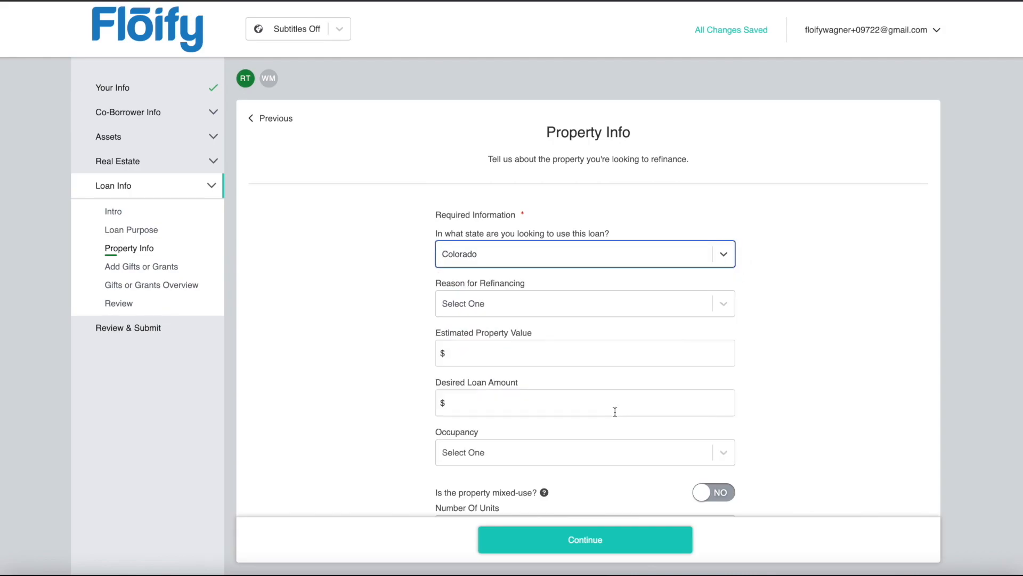
pyautogui.click(586, 540)
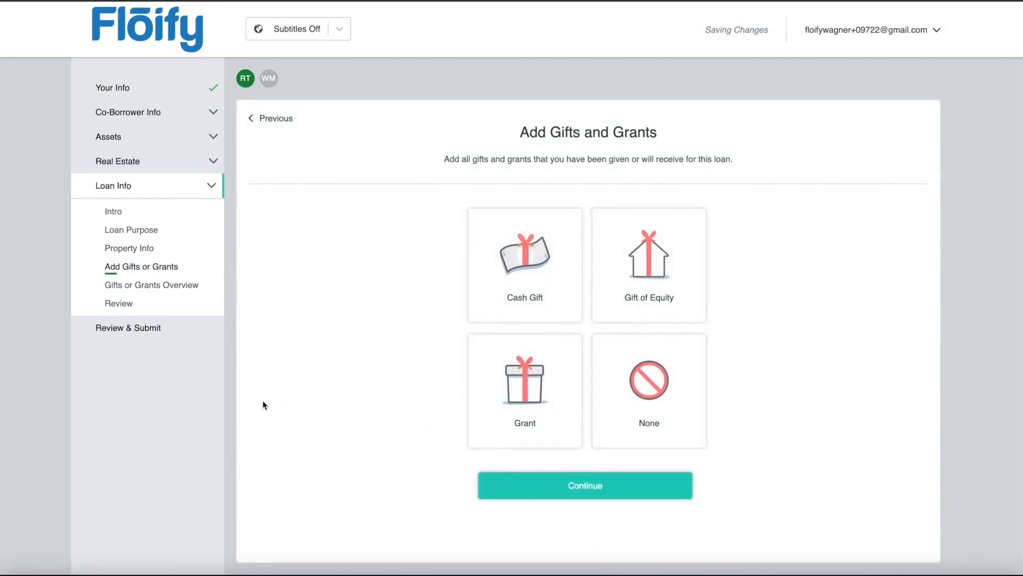
# Look through the full application summary in Review & Submit and continue to submission
pyautogui.click(130, 330)
pyautogui.scroll(-4, 744, 360)
pyautogui.scroll(-4, 745, 364)
pyautogui.scroll(-5, 745, 364)
pyautogui.scroll(-5, 744, 364)
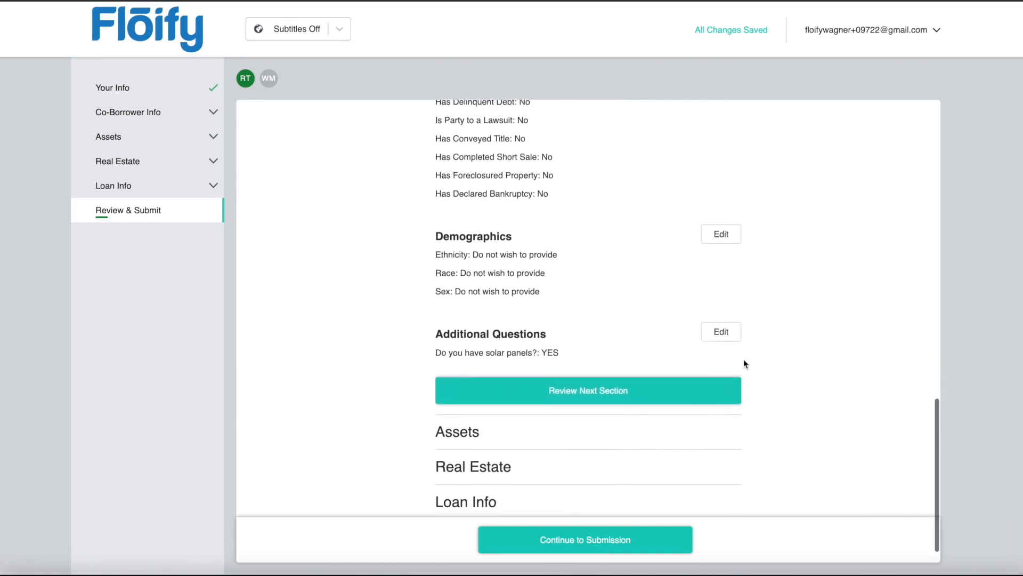
pyautogui.scroll(-1, 744, 359)
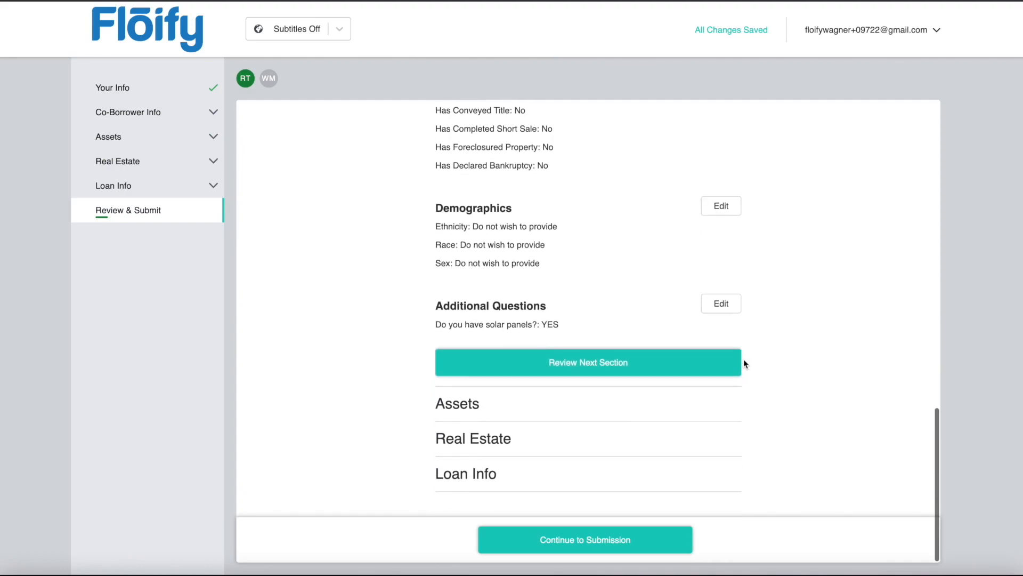
pyautogui.click(585, 540)
# Authorize the borrower credit check and submit the application
pyautogui.scroll(-1, 590, 474)
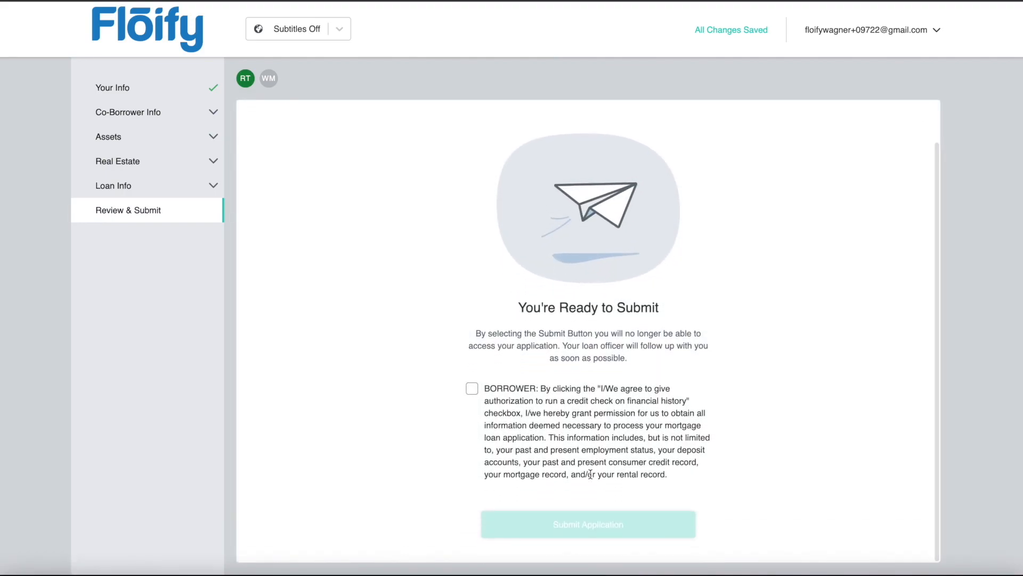
pyautogui.click(472, 395)
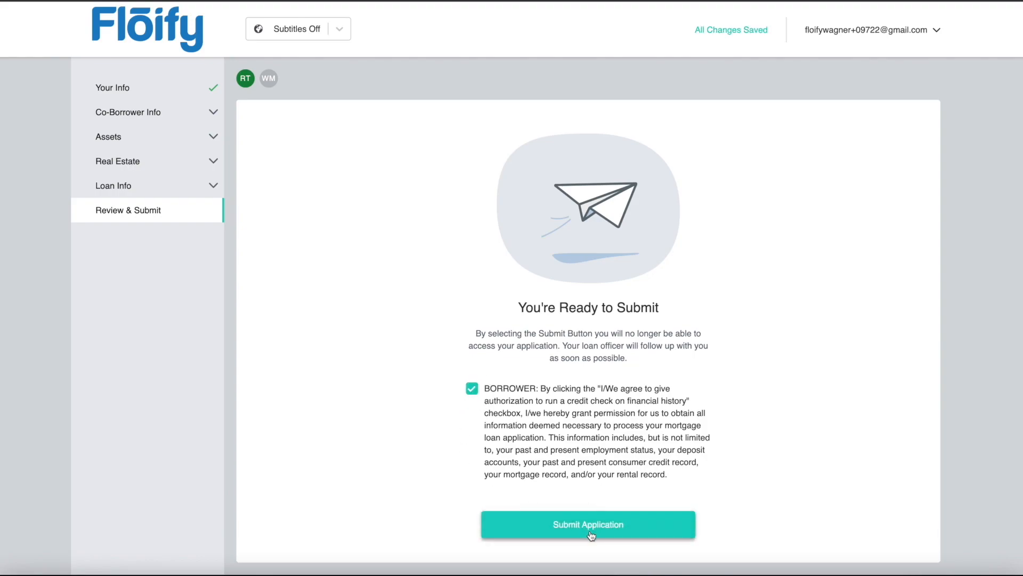
pyautogui.click(591, 533)
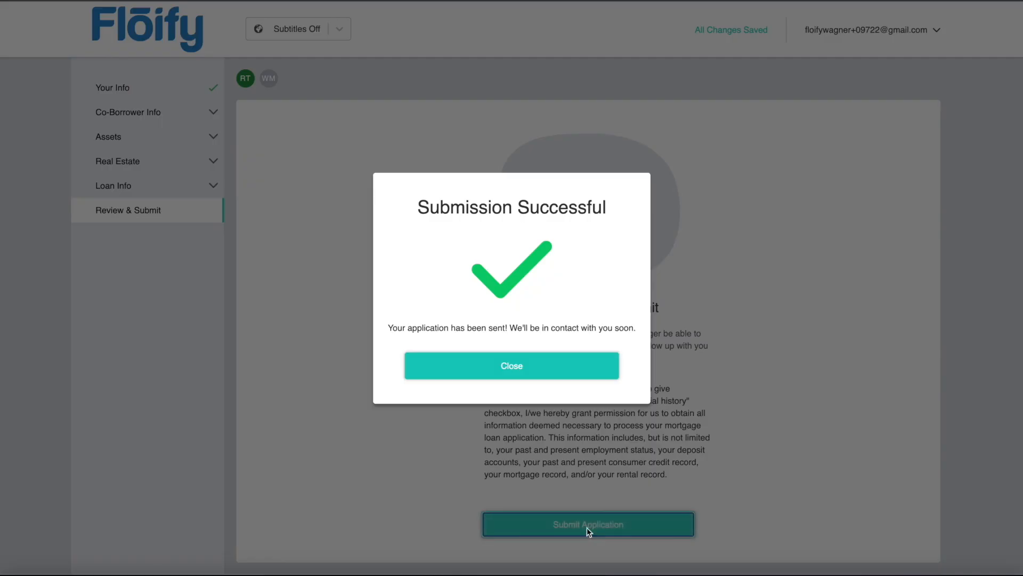